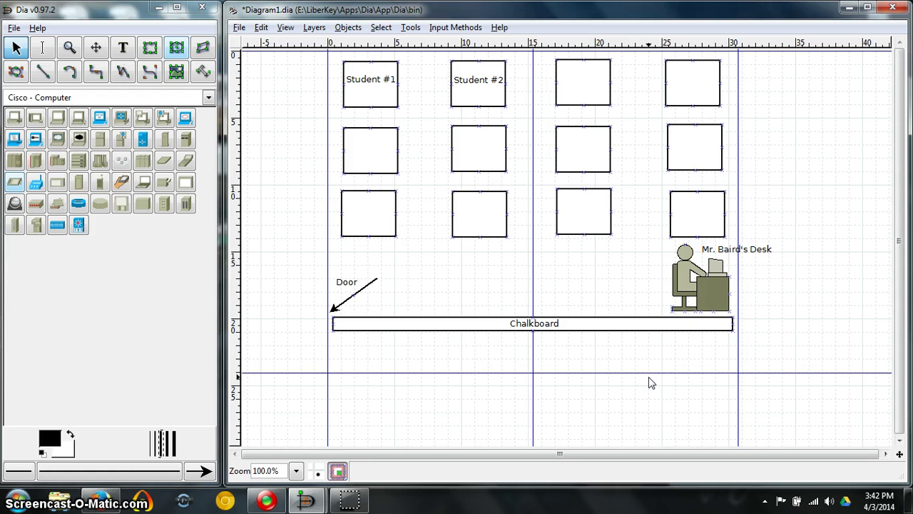
- Open the File menu of the classroom seating chart diagram window
left_click(649, 383)
left_click(321, 152)
- Start Save As for the seating chart and choose Desktop as the save folder
left_click(240, 28)
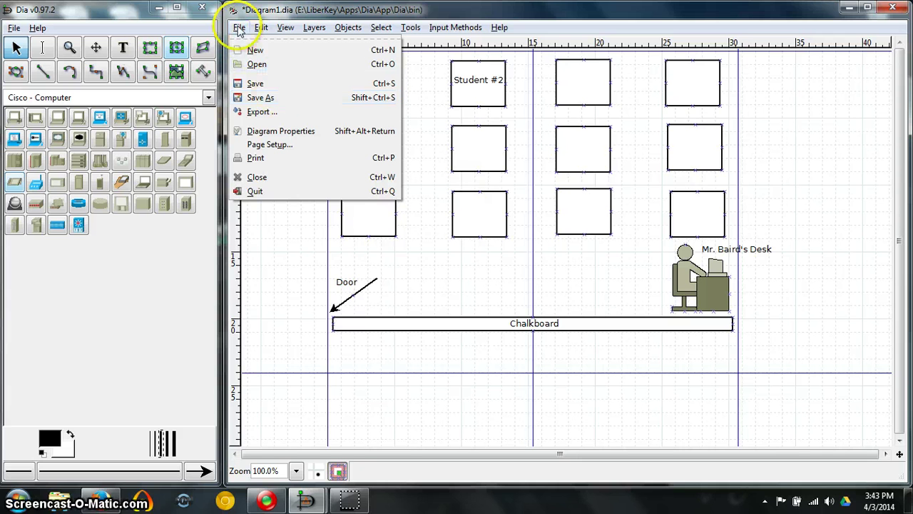
left_click(270, 103)
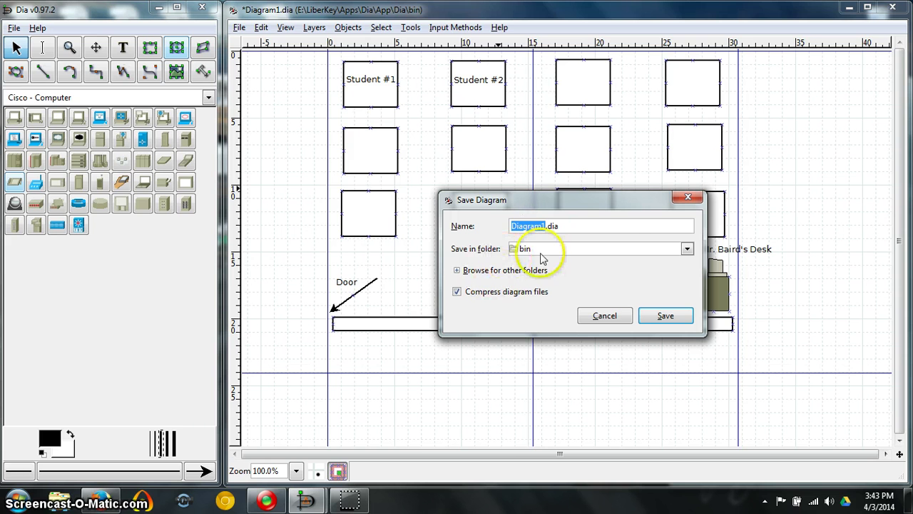
left_click(457, 269)
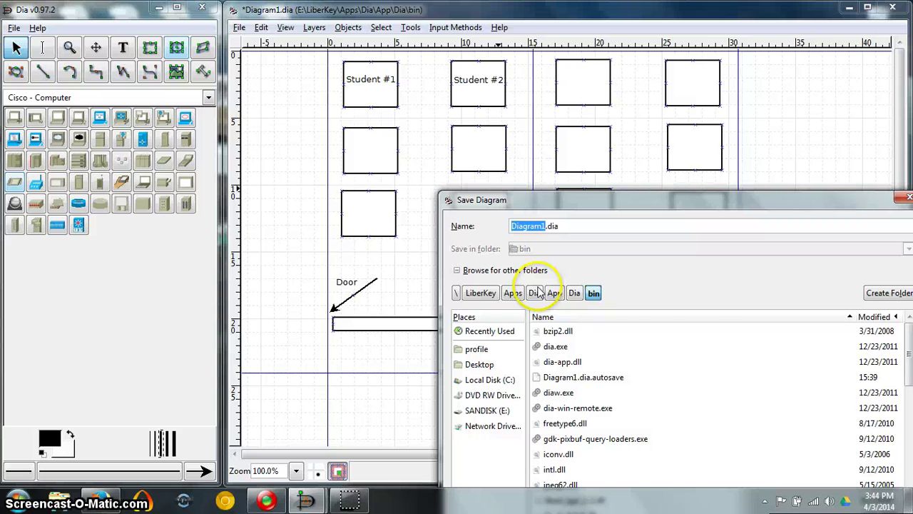
left_click(457, 270)
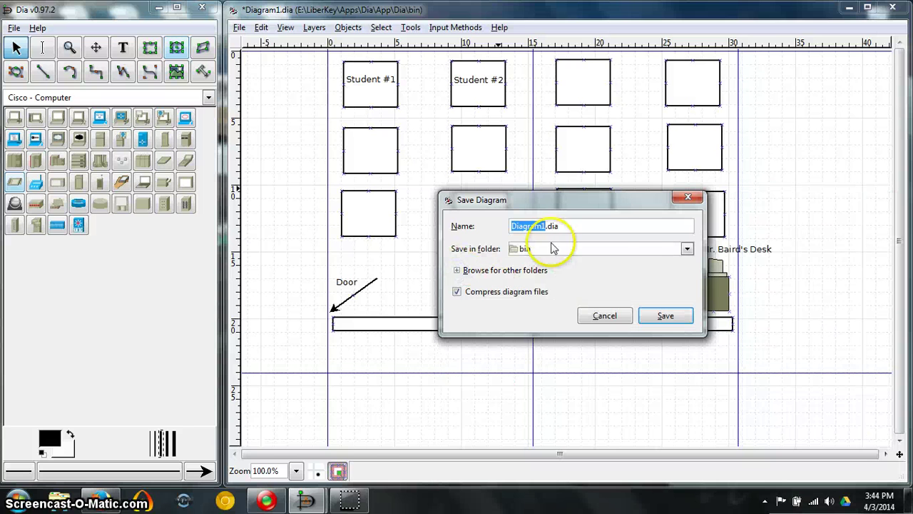
left_click(687, 249)
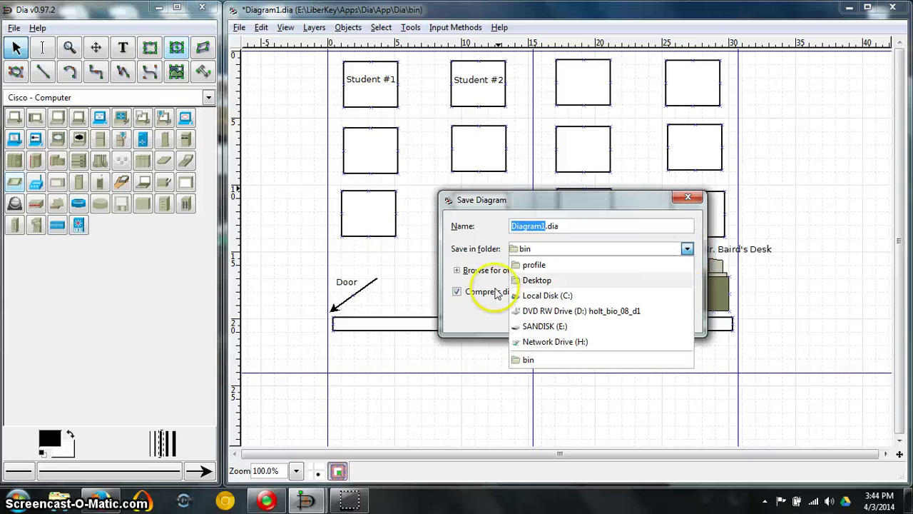
left_click(537, 280)
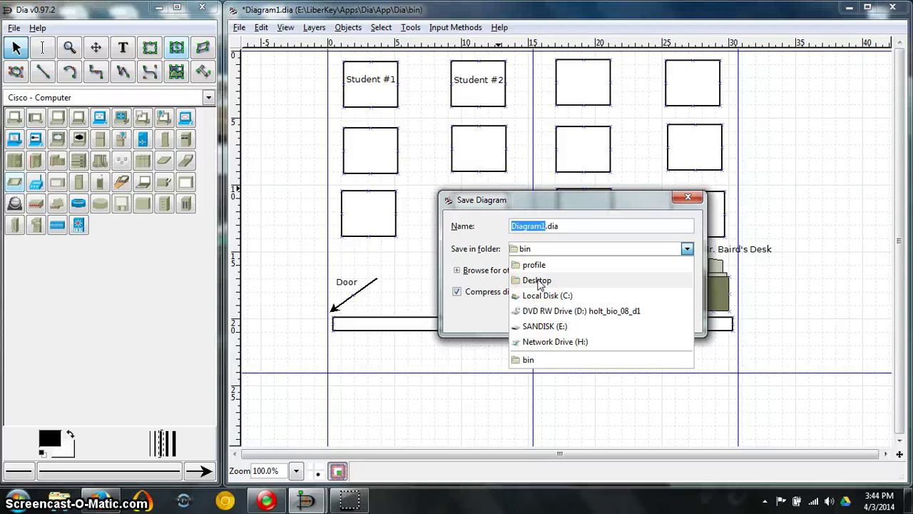
left_click(538, 282)
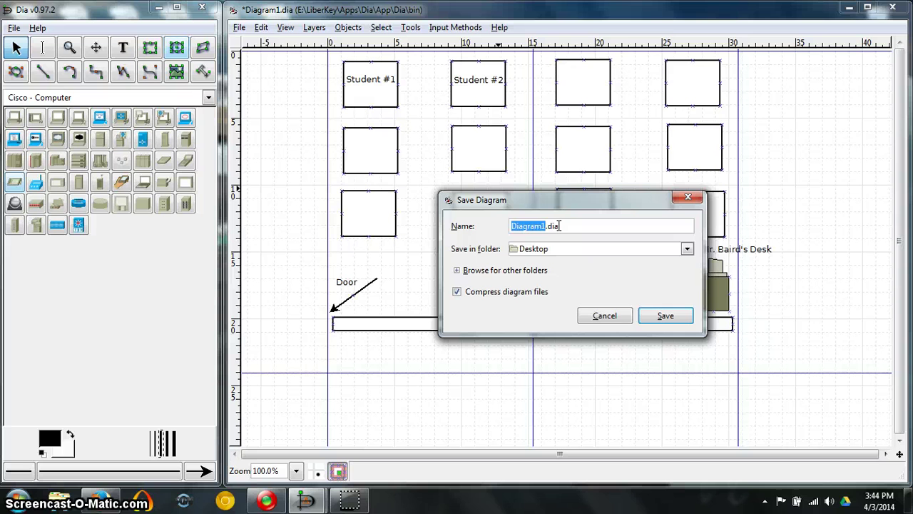
- Rename the file to Baird_Seating_Chart.dia
key("BackSpace")
type("Bai")
type("rd_")
type("Sea")
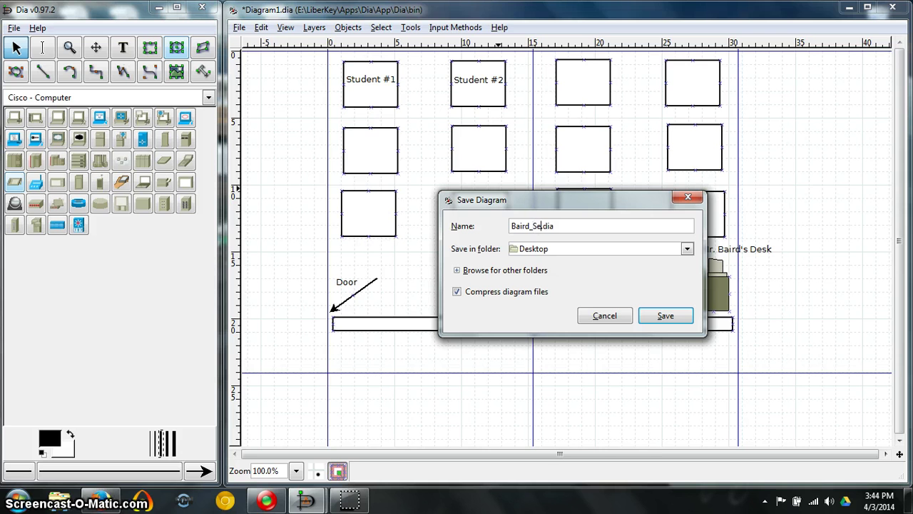
type("ting")
type("_Char")
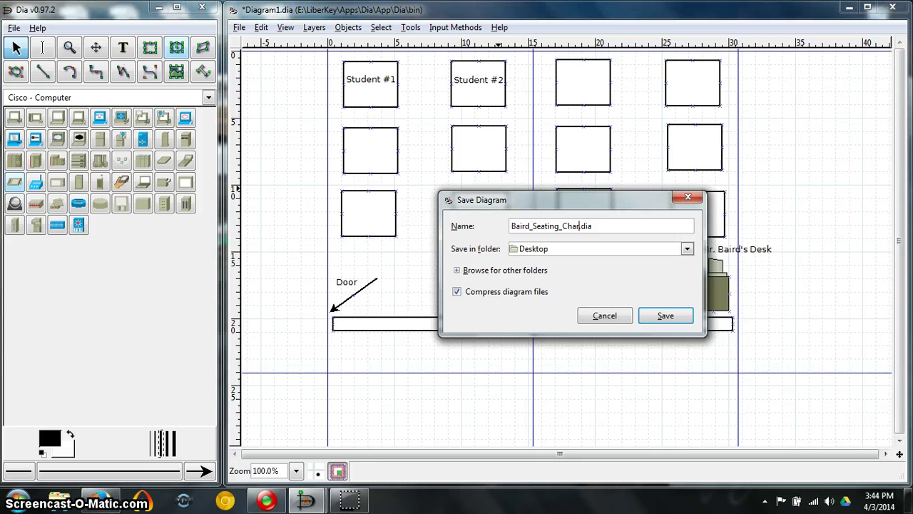
type("t")
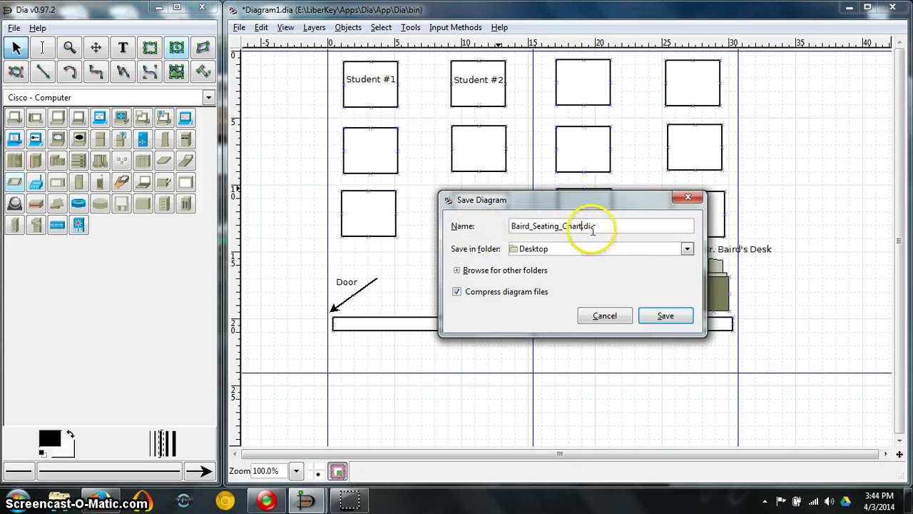
left_click(596, 226)
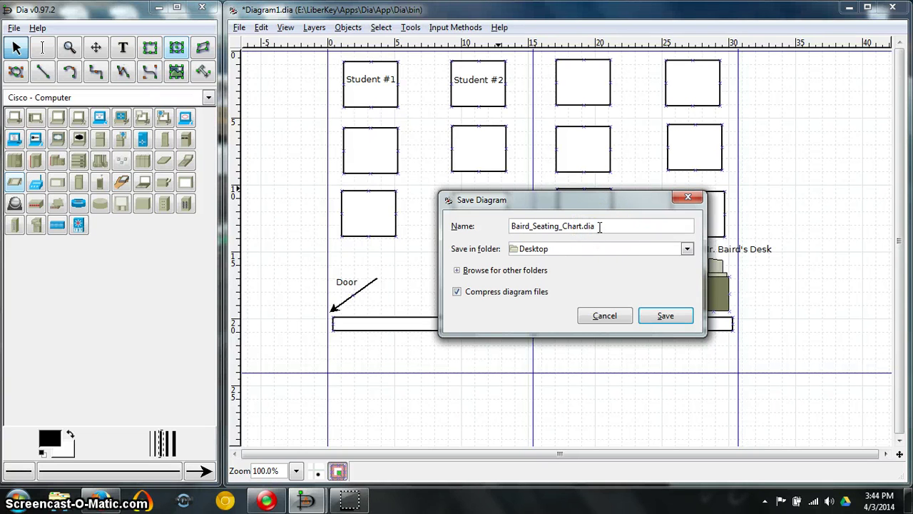
- Confirm the save so Baird_Seating_Chart.dia is written to the Desktop
left_click(666, 316)
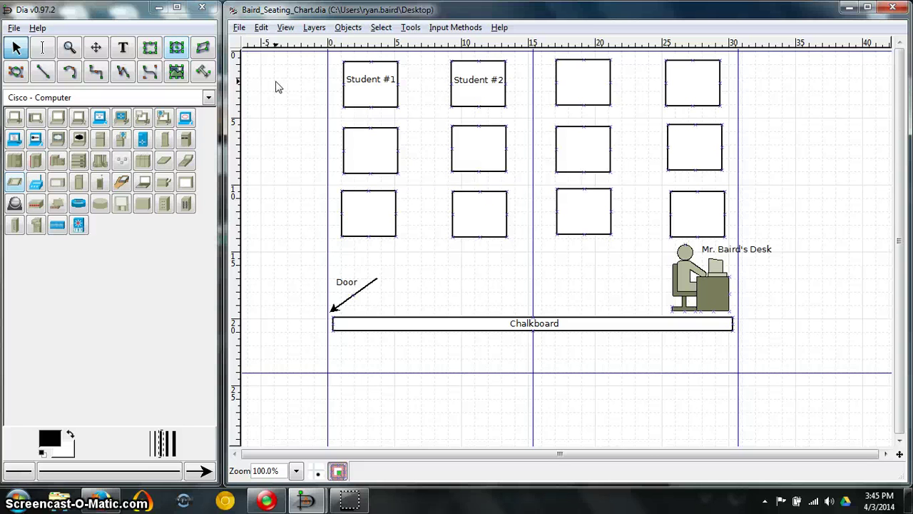
- Start exporting the diagram, keeping Cairo PNG as the file type
left_click(240, 28)
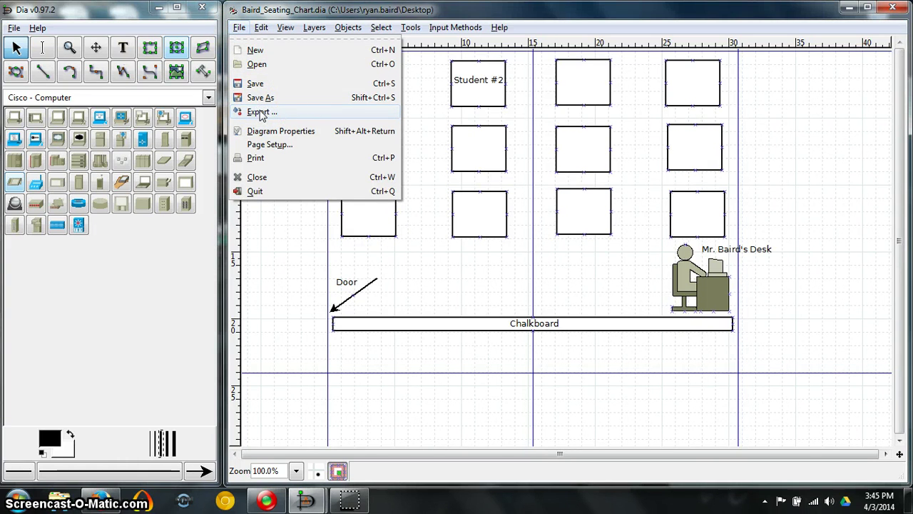
left_click(260, 113)
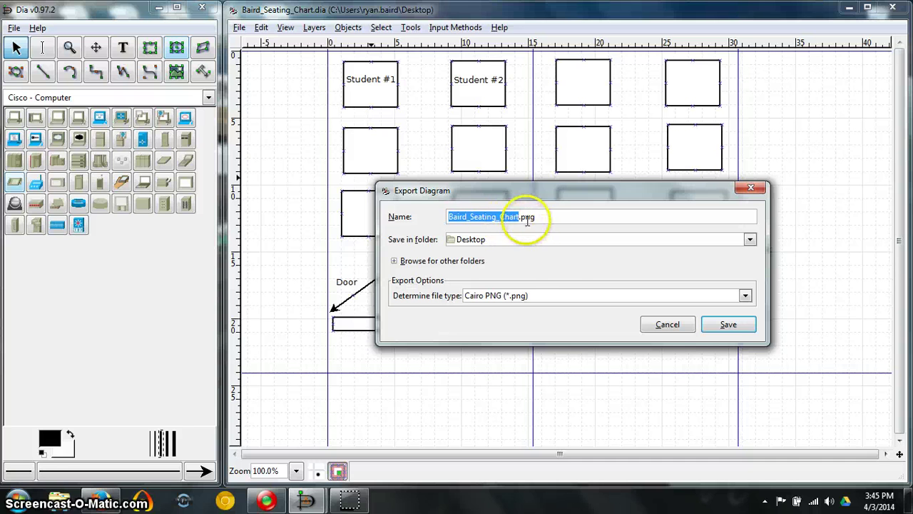
left_click(744, 297)
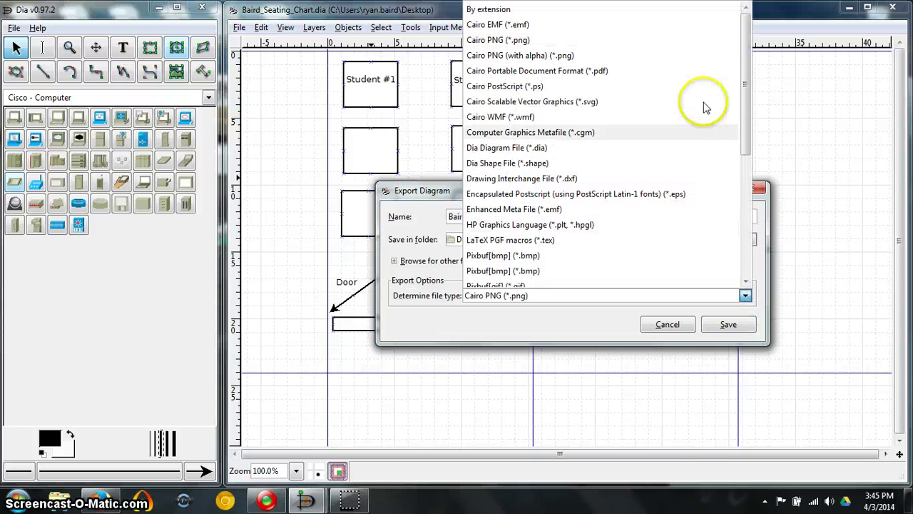
mouse_move(745, 71)
left_mouse_down()
mouse_move(753, 214)
mouse_move(731, 48)
left_mouse_up()
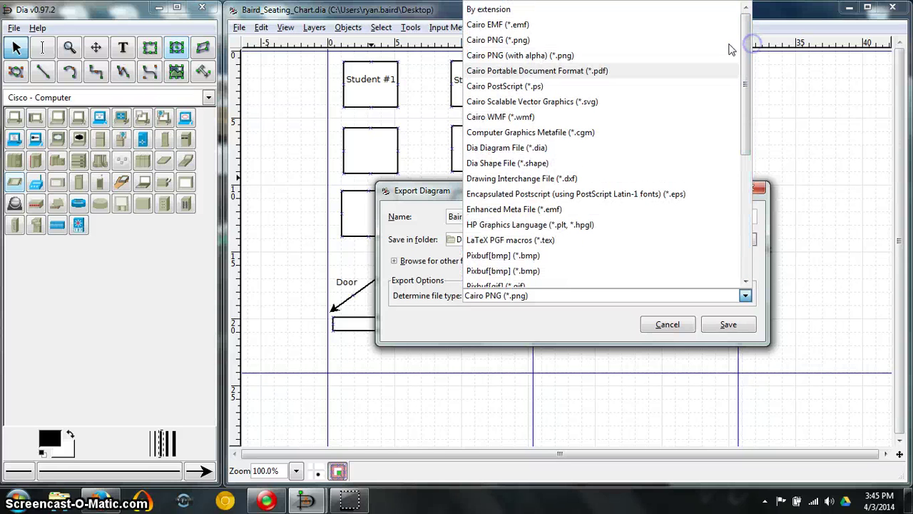
left_click(522, 41)
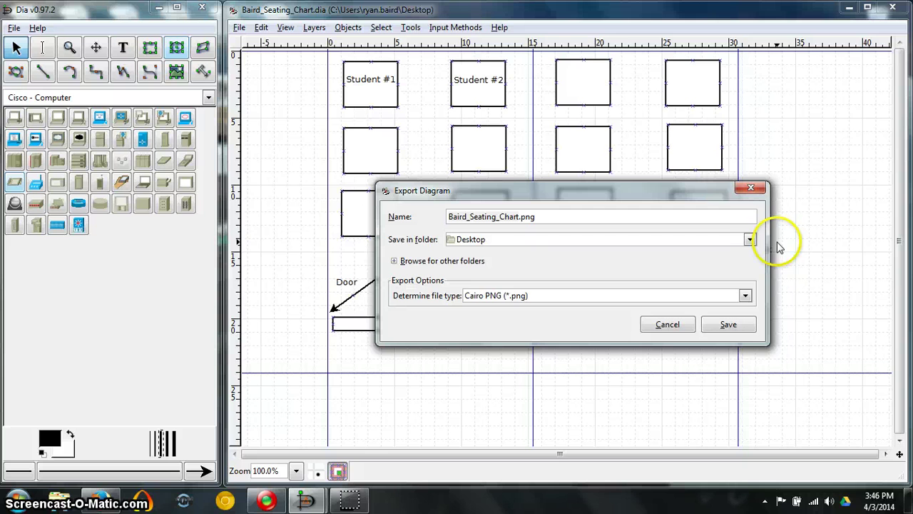
- Keep Desktop as the destination and export Baird_Seating_Chart.png
left_click(749, 240)
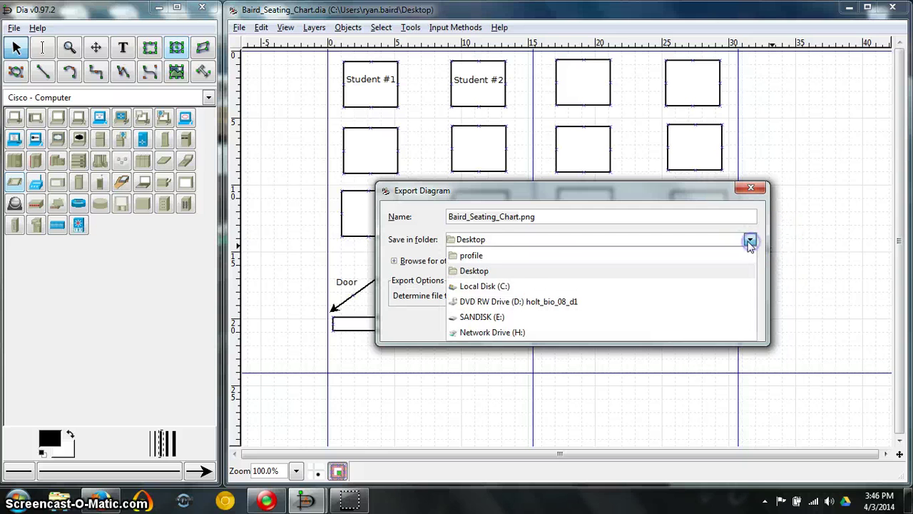
left_click(475, 271)
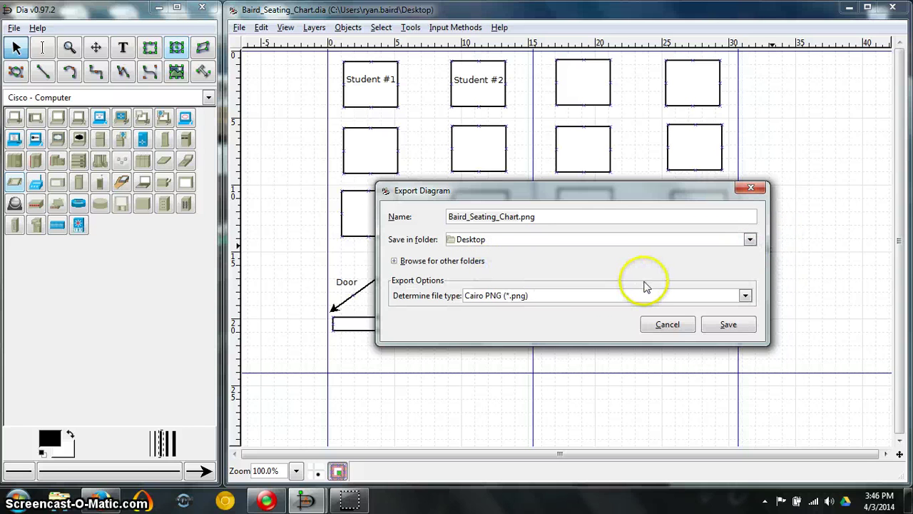
left_click(729, 324)
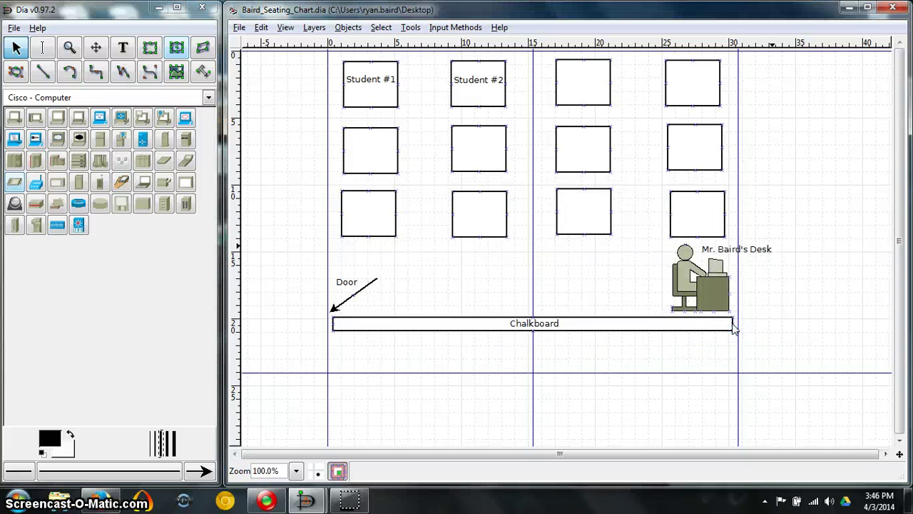
- Minimize the Dia windows and show the Desktop folder in Windows Explorer
left_click(851, 8)
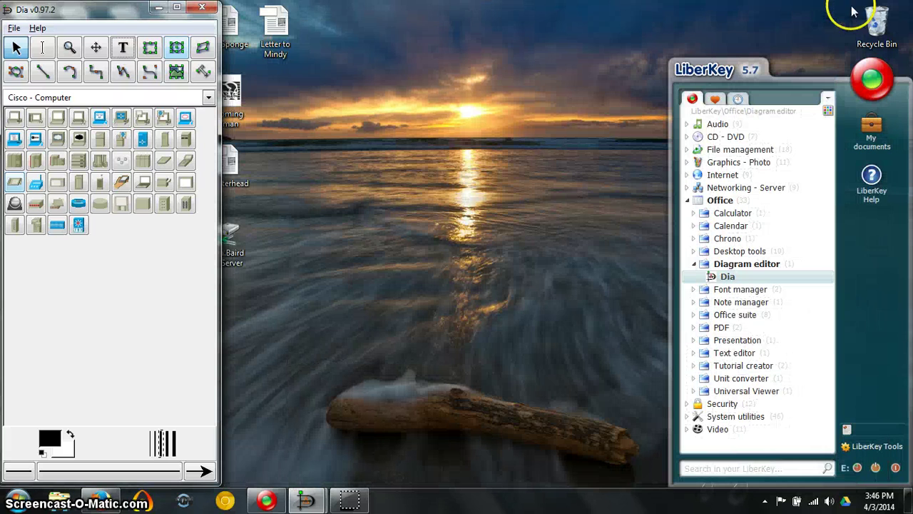
left_click(158, 8)
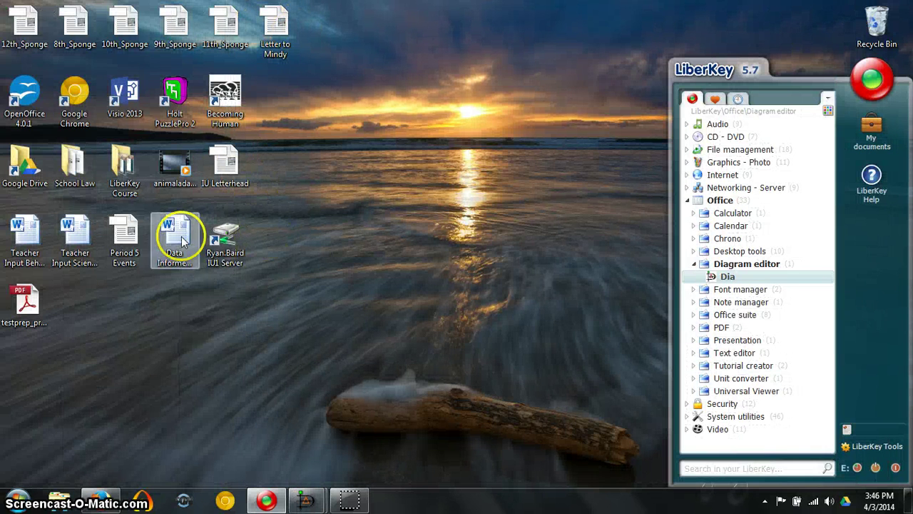
left_click(60, 499)
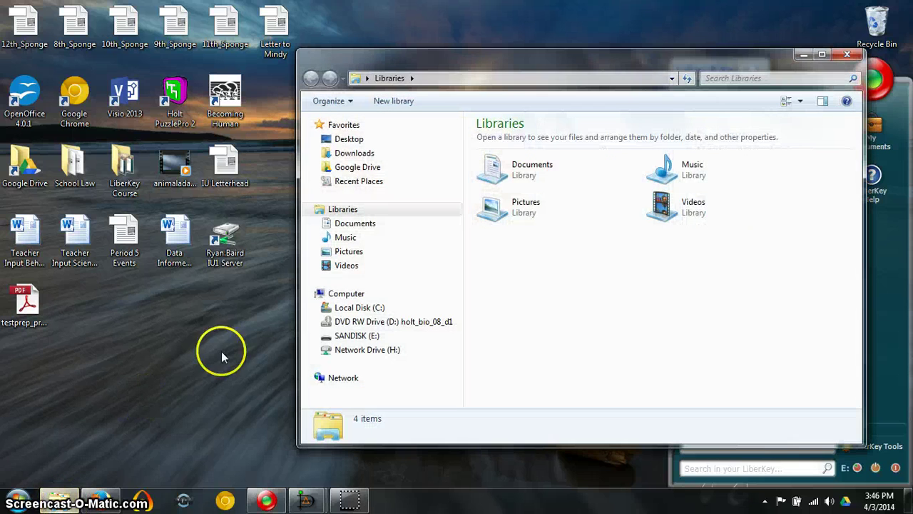
left_click(351, 141)
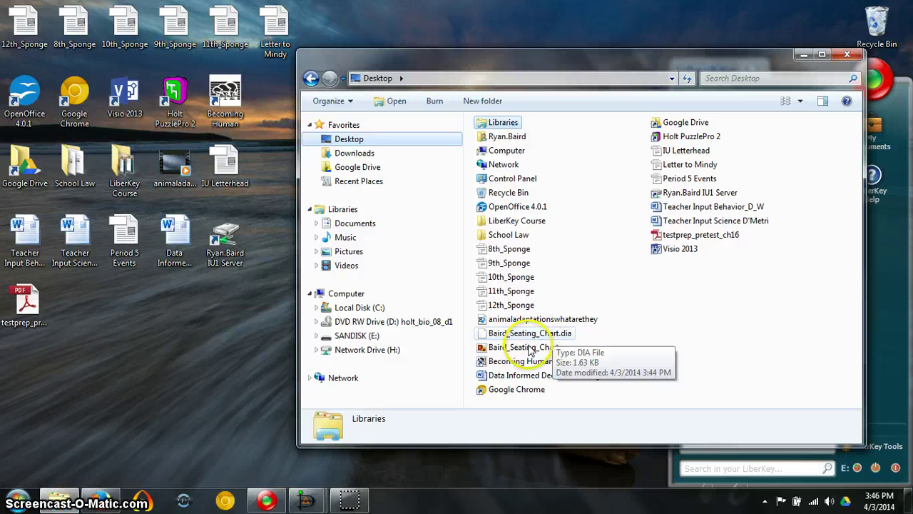
mouse_move(523, 347)
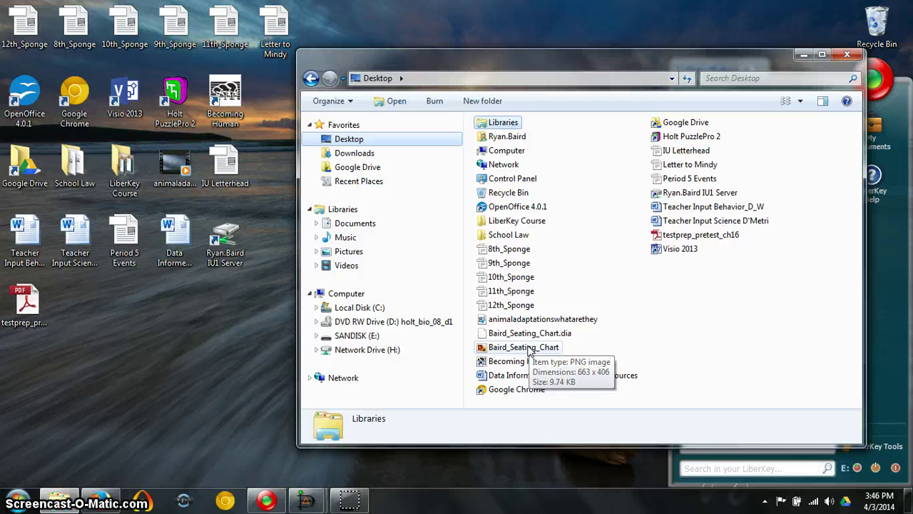
double_click(530, 348)
left_click(478, 277)
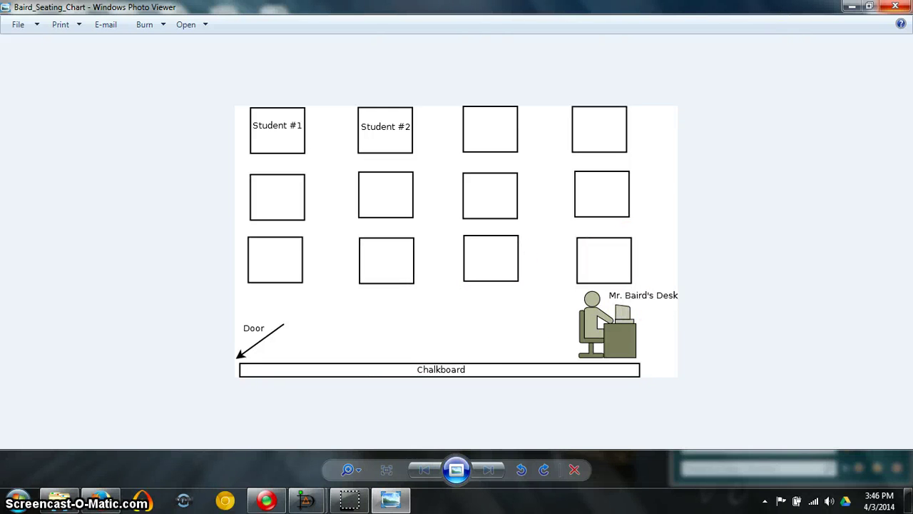
key("alt+F4")
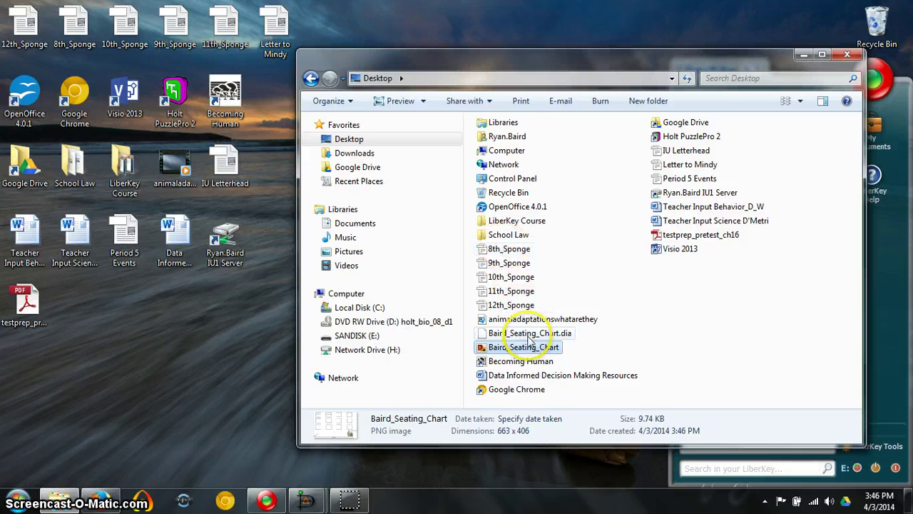
- Try opening Baird_Seating_Chart.dia and dismiss the 'Windows can't open this file' message
left_click(537, 339)
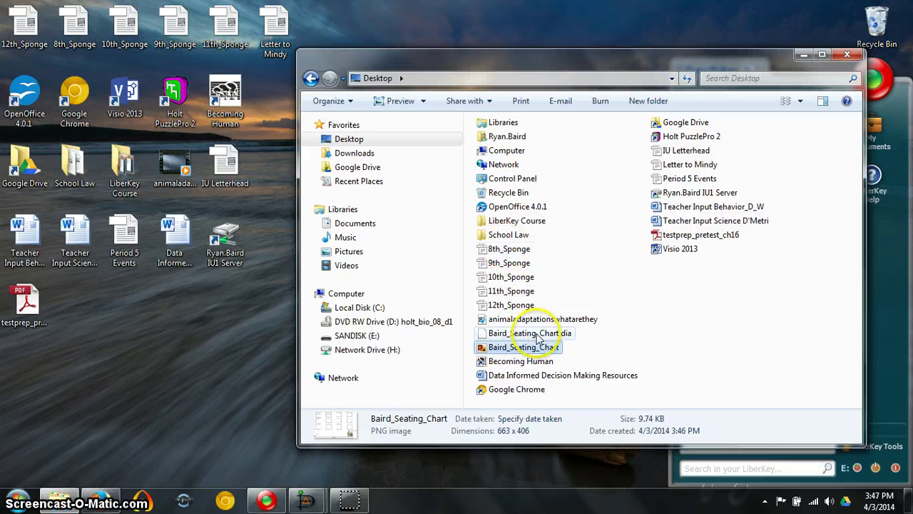
double_click(536, 334)
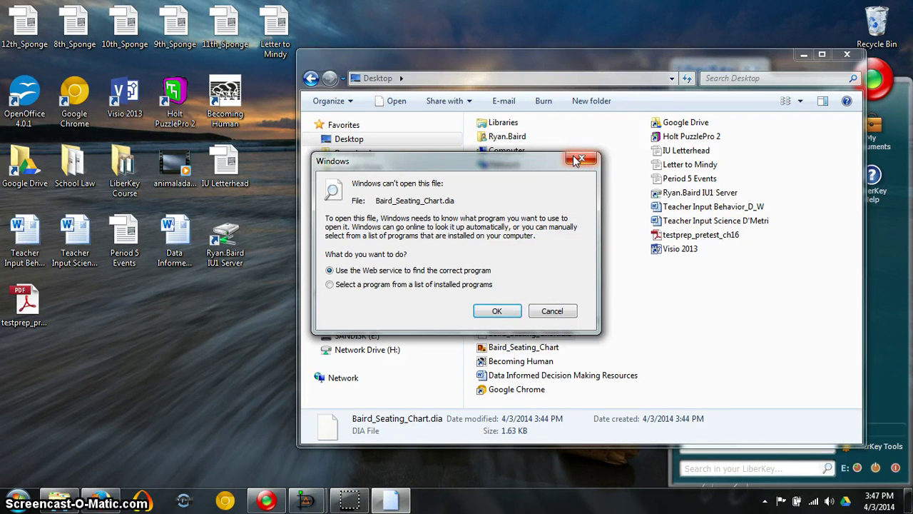
left_click(578, 159)
- View the .dia file's context menu, dismiss it, and close the Desktop folder window
left_click(531, 335)
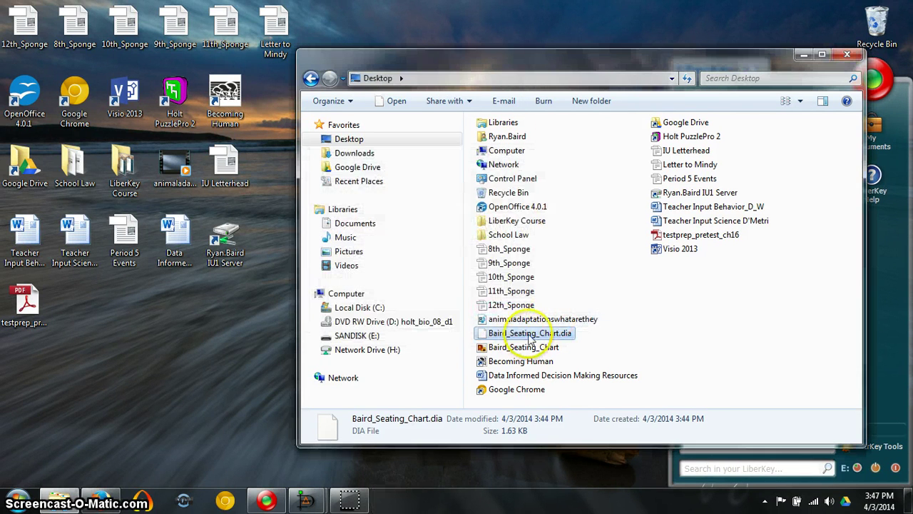
right_click(531, 337)
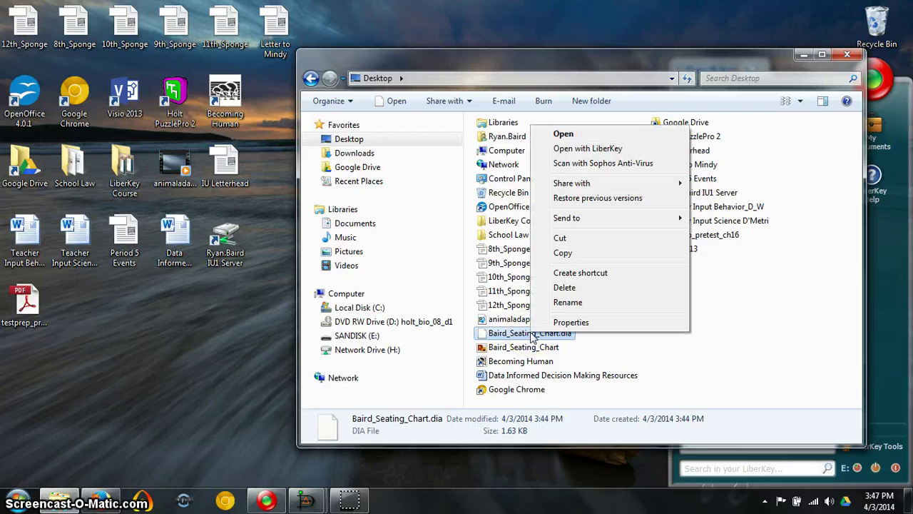
left_click(528, 338)
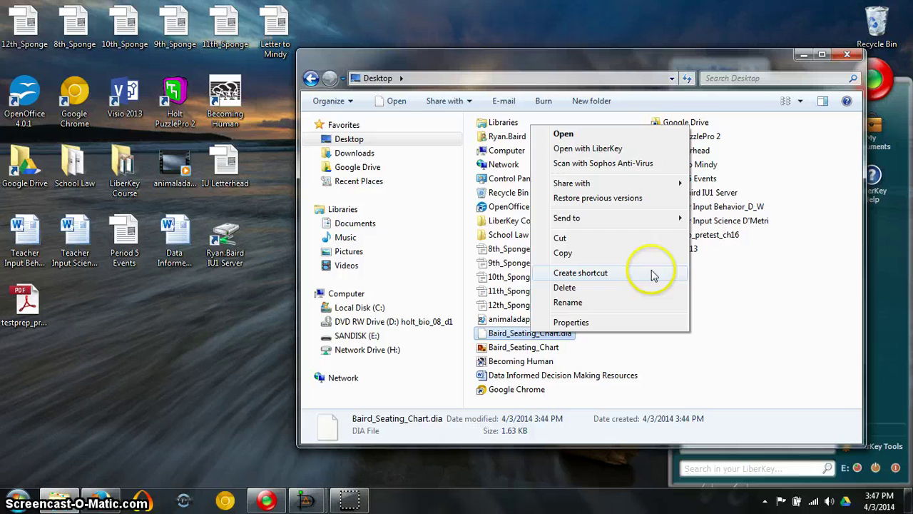
left_click(745, 341)
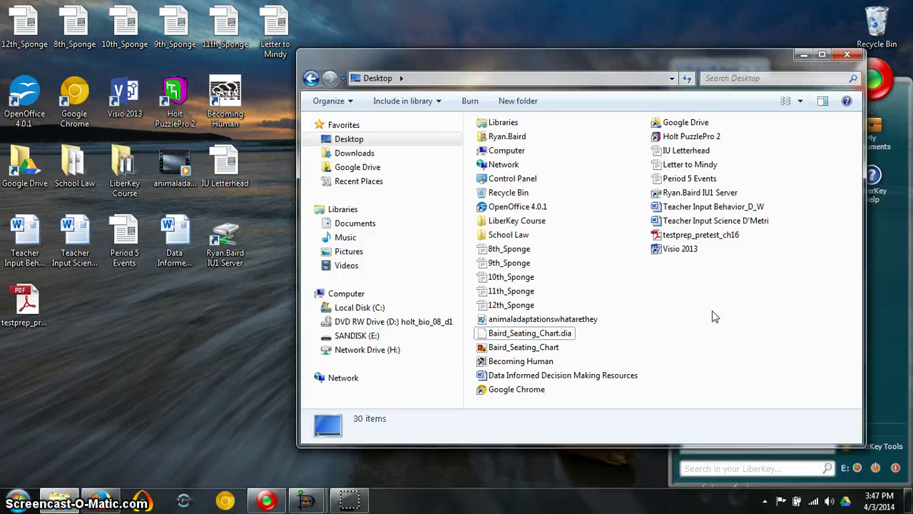
left_click(844, 57)
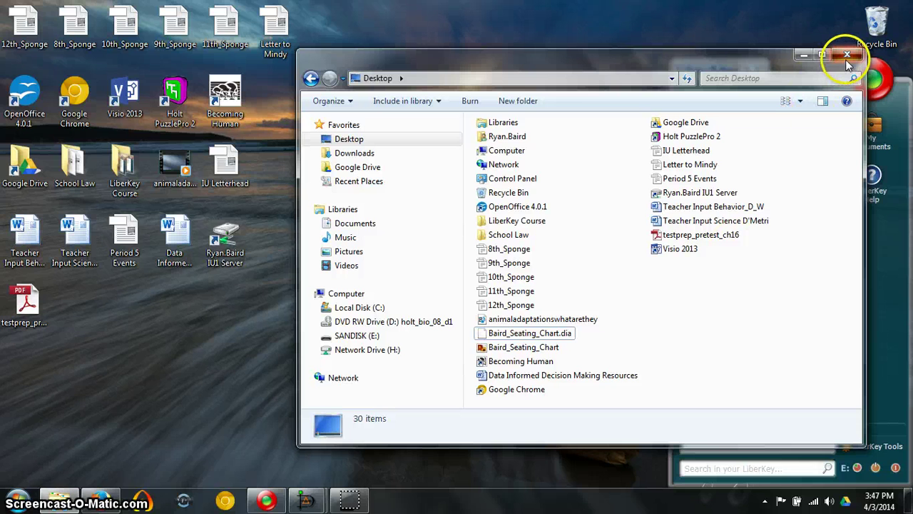
left_click(846, 59)
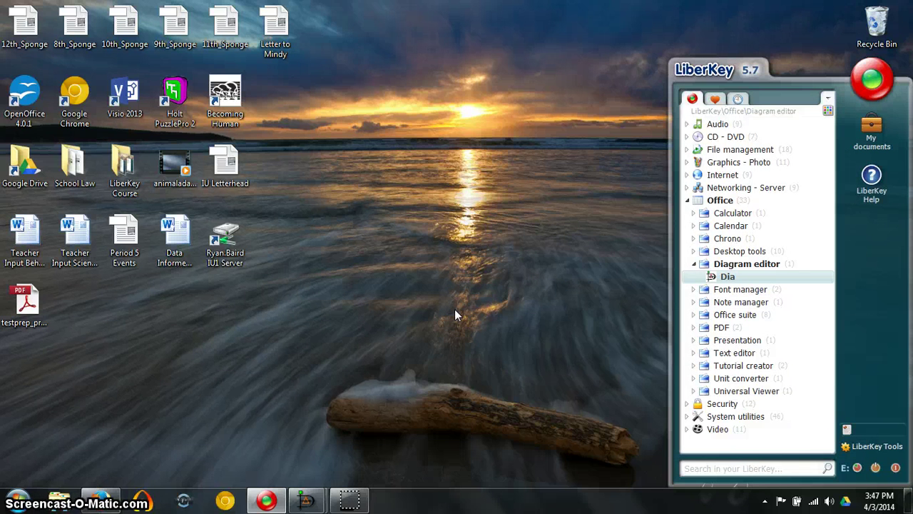